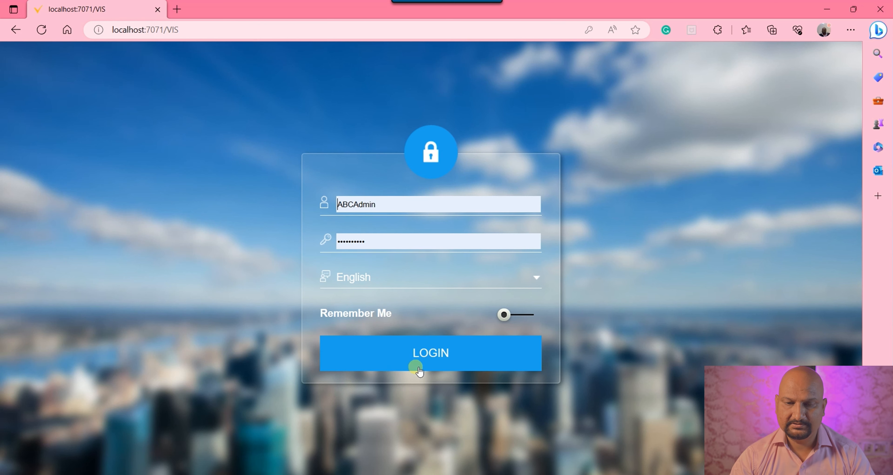
Step: Log in with the prefilled credentials and open the Tax Category window by searching for "tax categ"
left_click(414, 352)
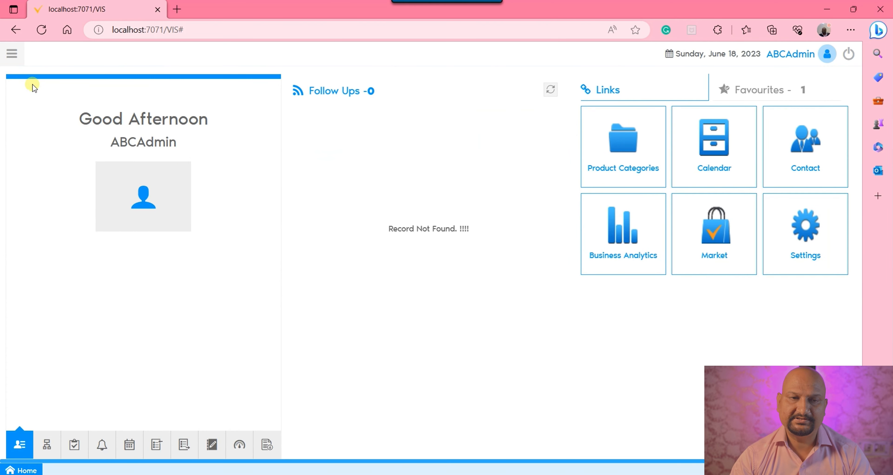
left_click(12, 54)
type("t")
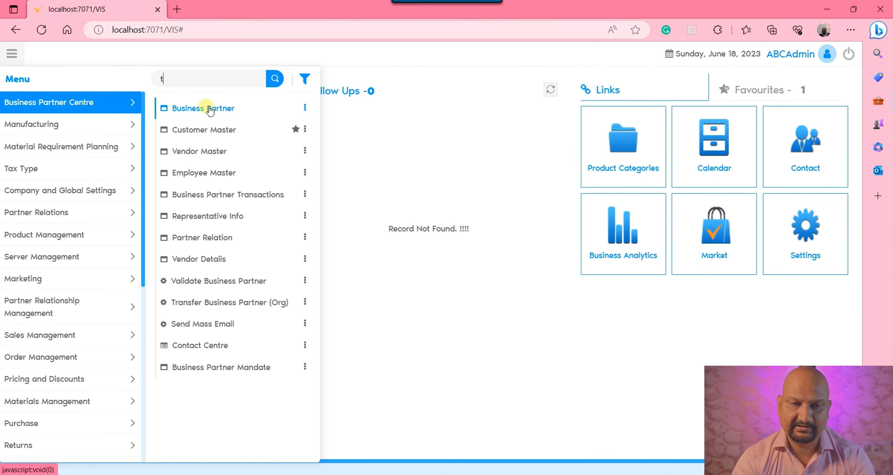
type("ax categ")
key("Down")
key("Return")
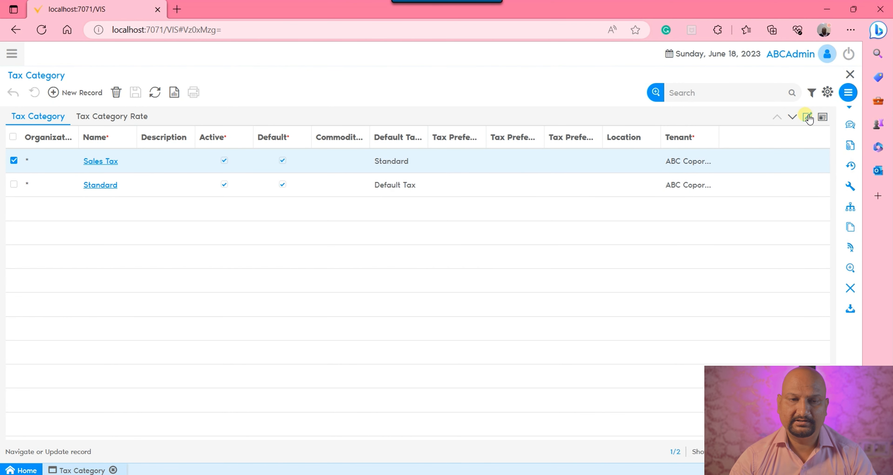
Step: Create and save a tax category named GST with Standard as its default tax
left_click(807, 117)
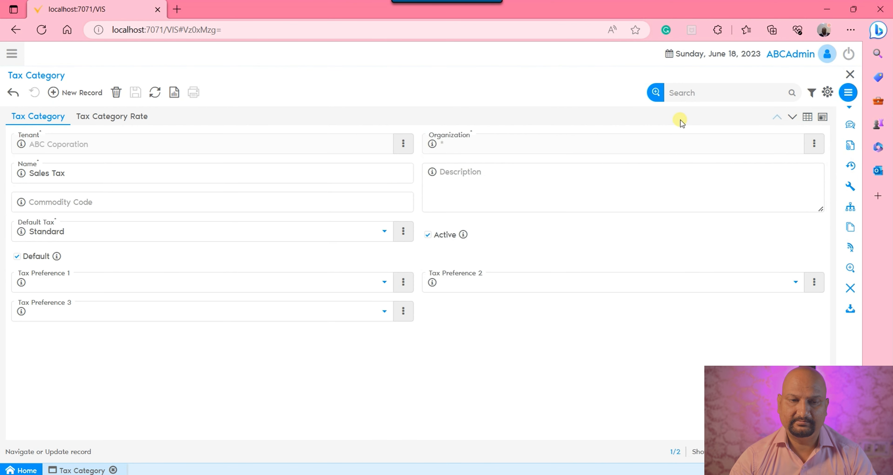
left_click(793, 116)
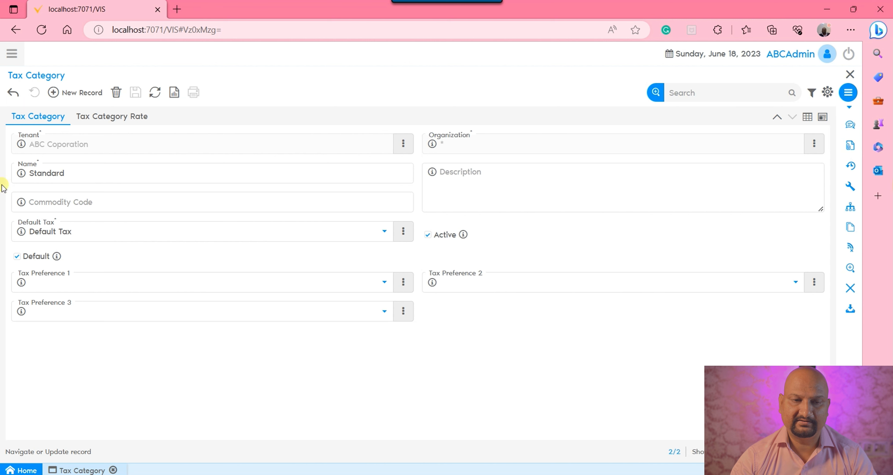
left_click(778, 118)
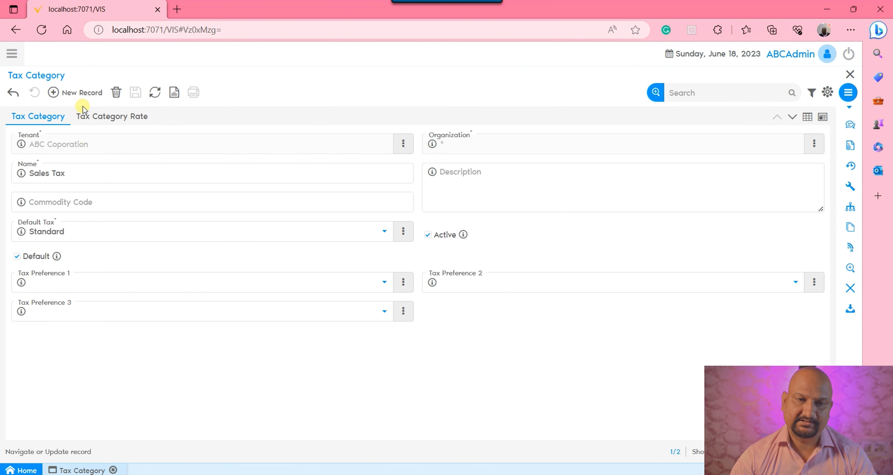
left_click(82, 93)
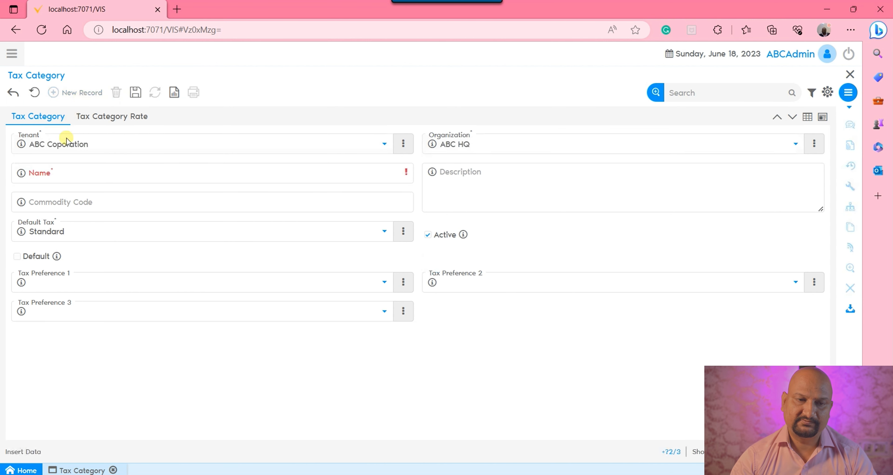
left_click(179, 175)
type("GST")
left_click(513, 346)
left_click(161, 231)
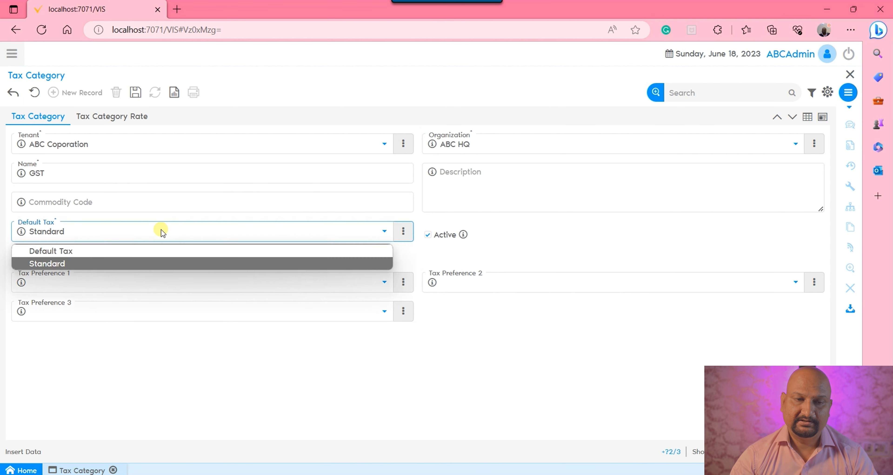
left_click(161, 232)
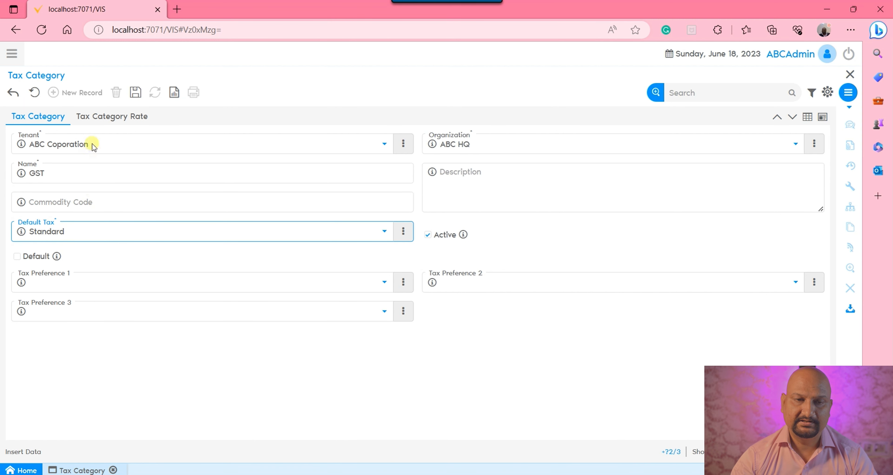
left_click(135, 92)
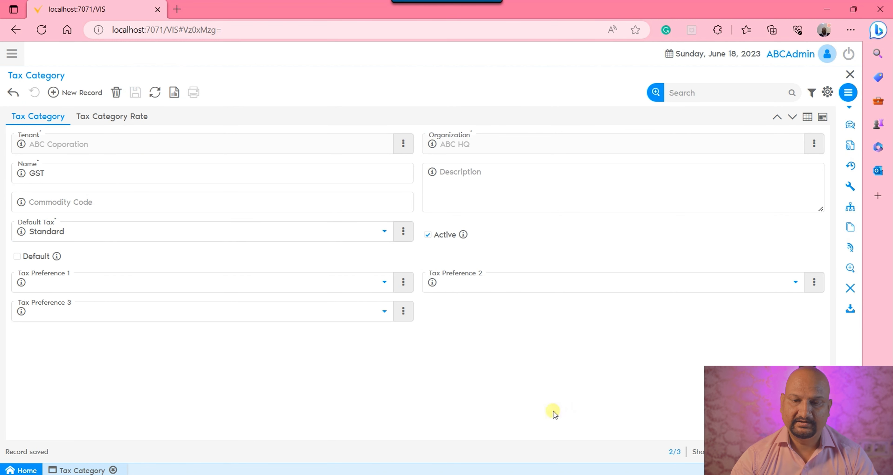
Step: Open the Tax Rate window by searching for "tax rate"
left_click(12, 53)
type("ta")
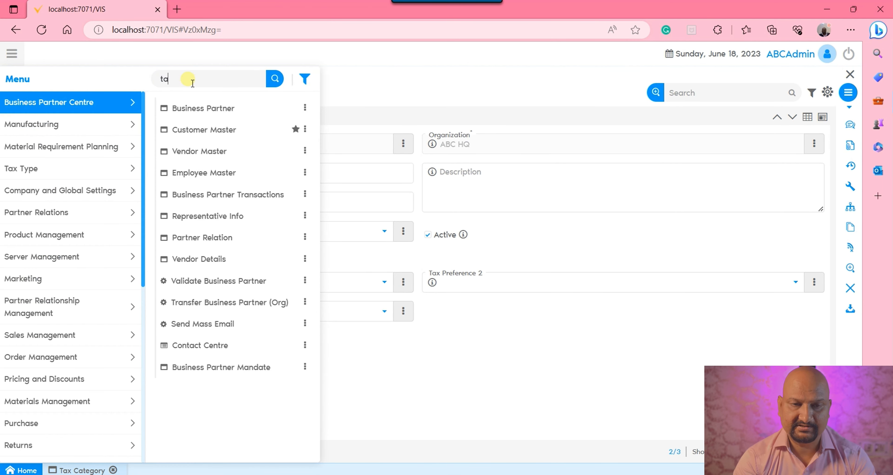
type("x rate")
key("Down")
key("Return")
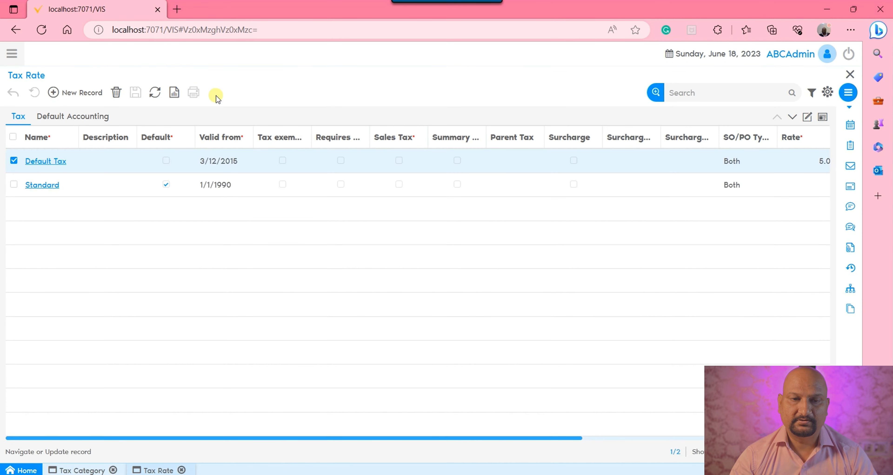
Step: Create a tax rate named GST@5%, mark it as Summary Level, and save it
left_click(810, 119)
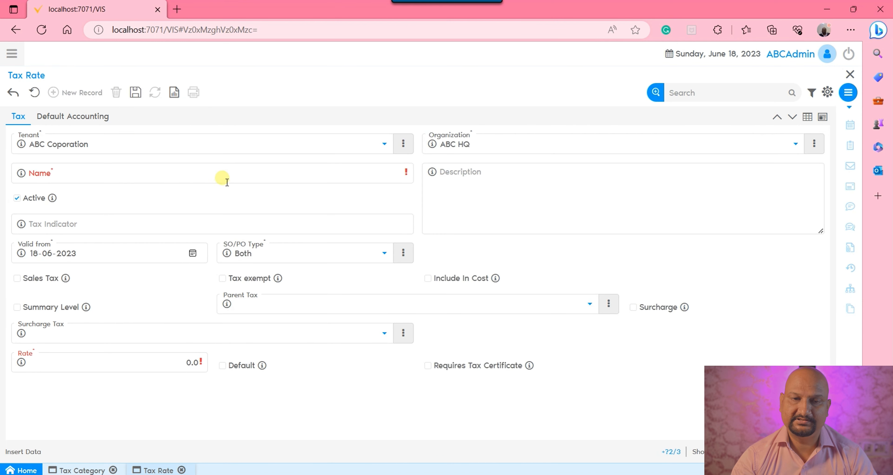
left_click(231, 173)
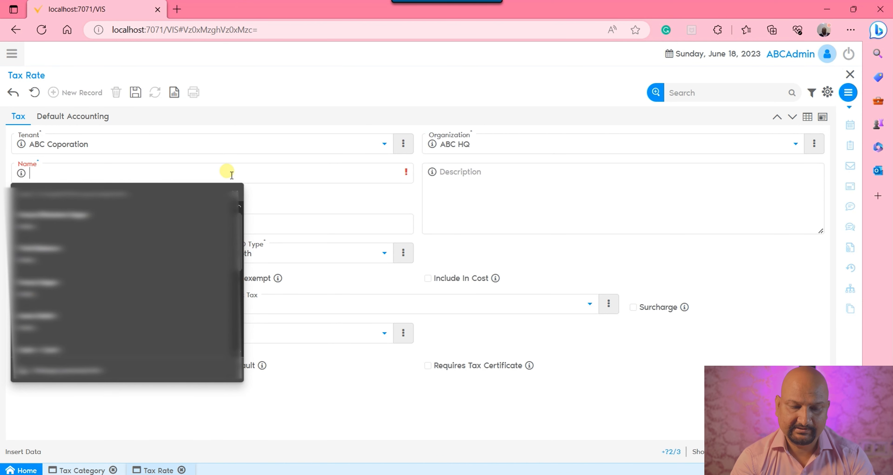
type("GST@5%")
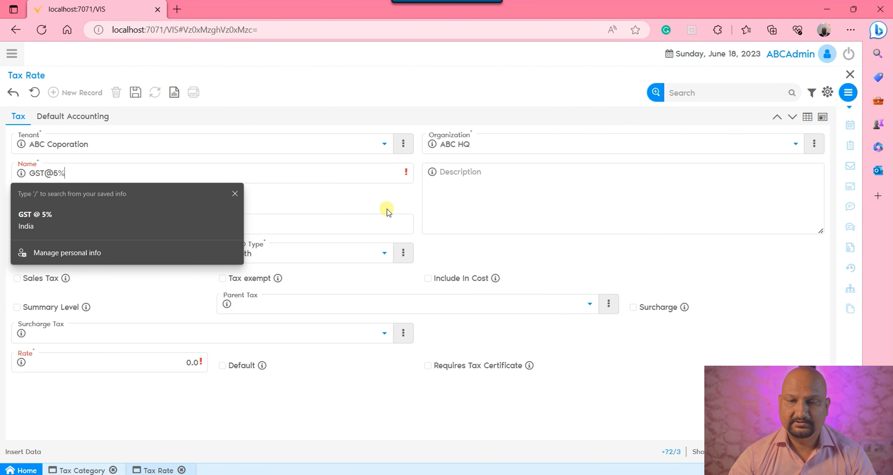
left_click(670, 417)
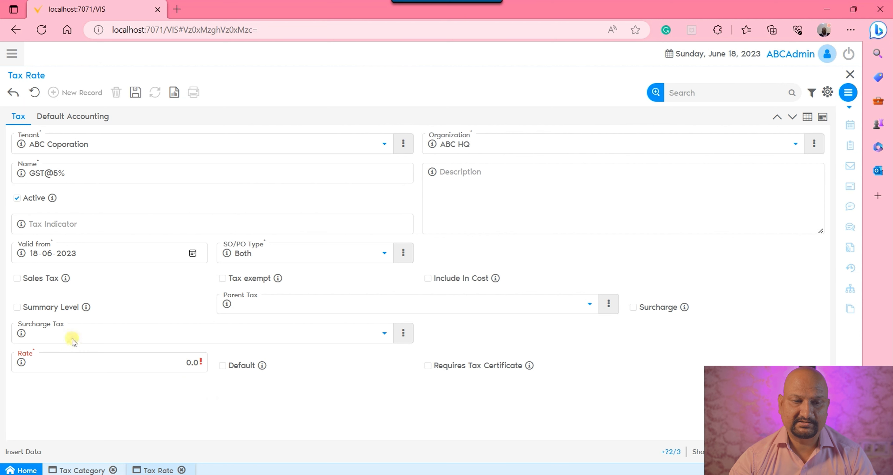
left_click(17, 307)
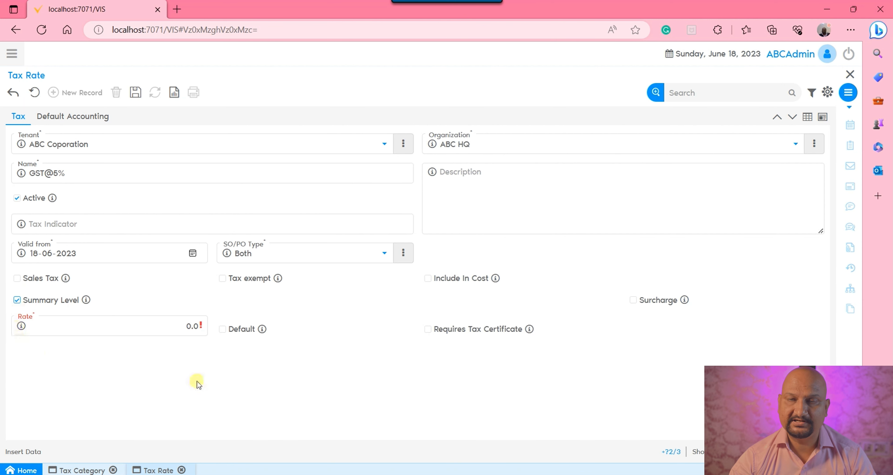
left_click(135, 92)
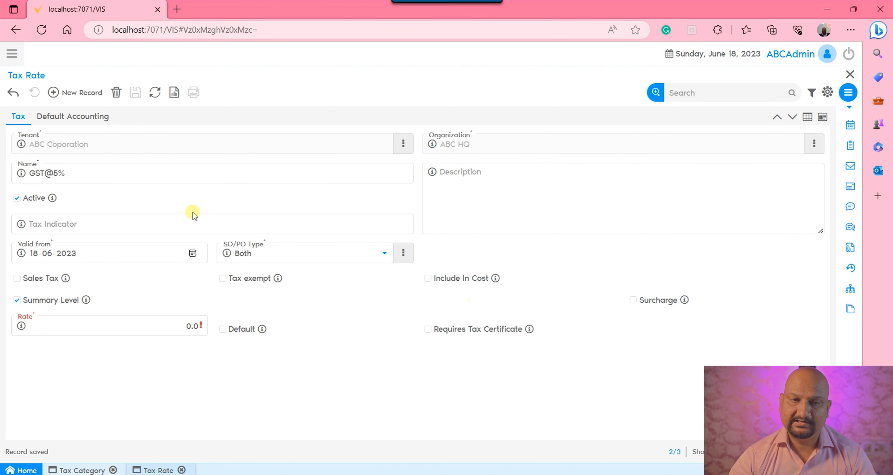
left_click(78, 93)
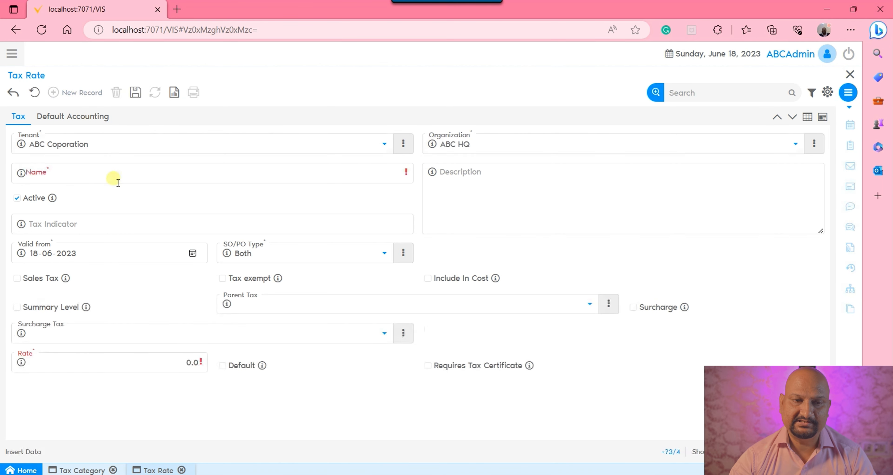
left_click(120, 171)
type("IGST")
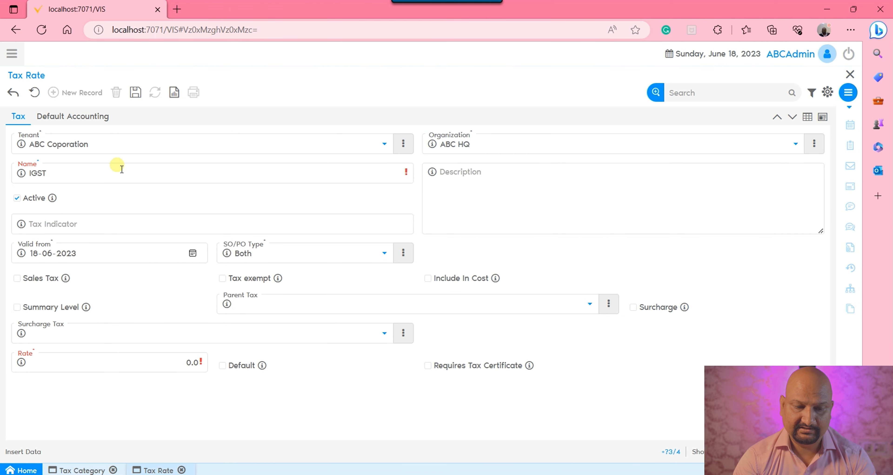
type("@2.5%")
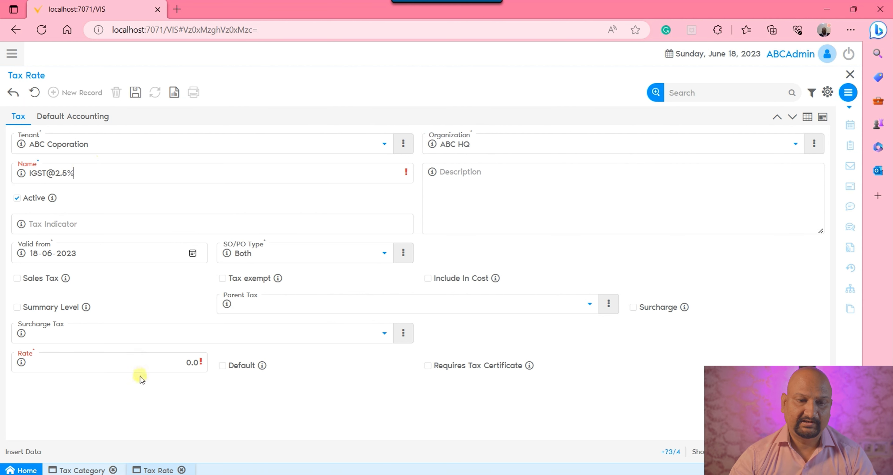
left_click(173, 361)
type("2.5")
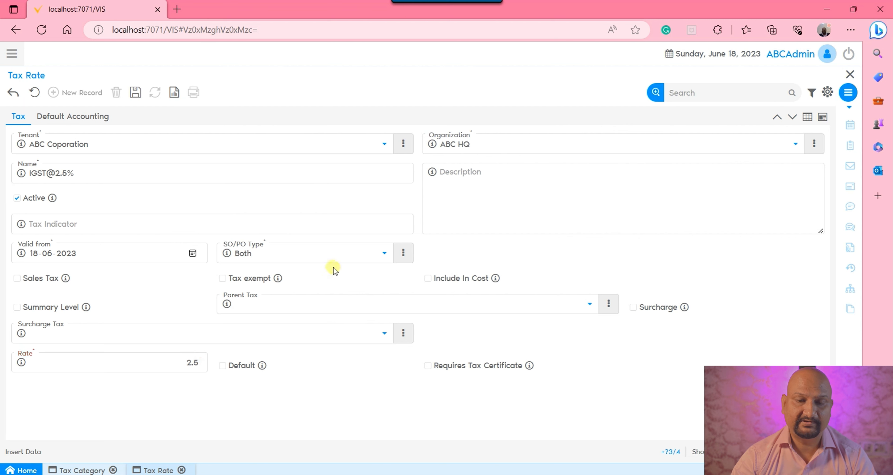
left_click(338, 257)
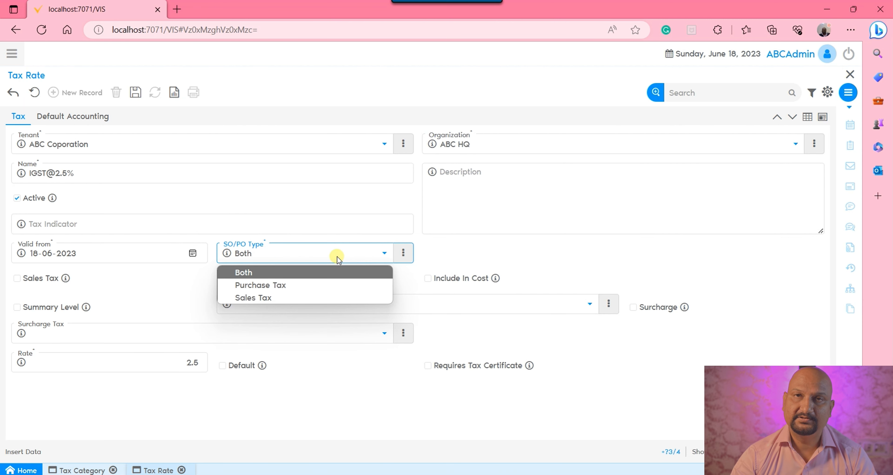
left_click(338, 258)
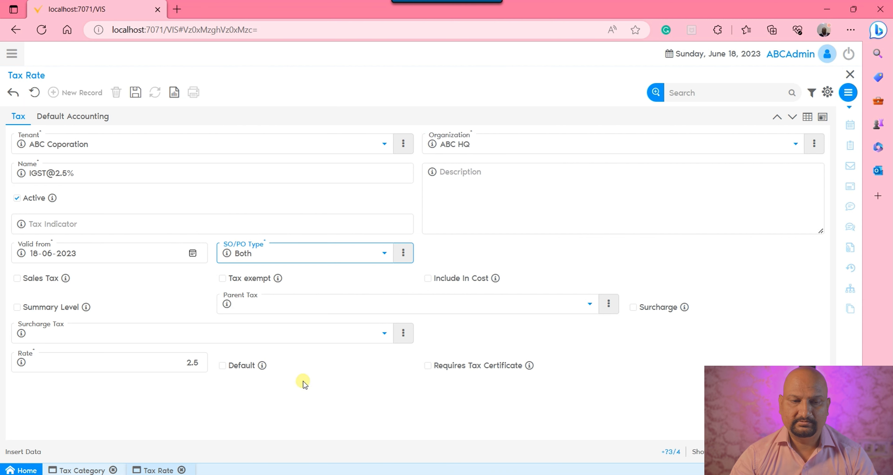
mouse_move(265, 370)
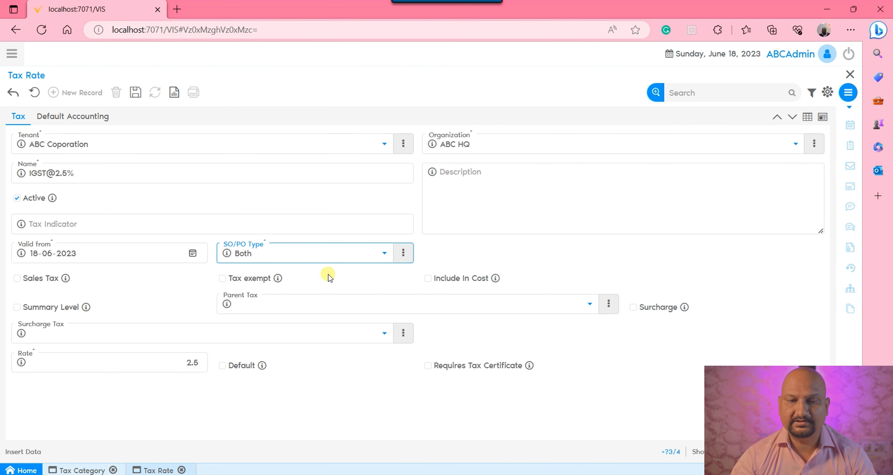
left_click(497, 306)
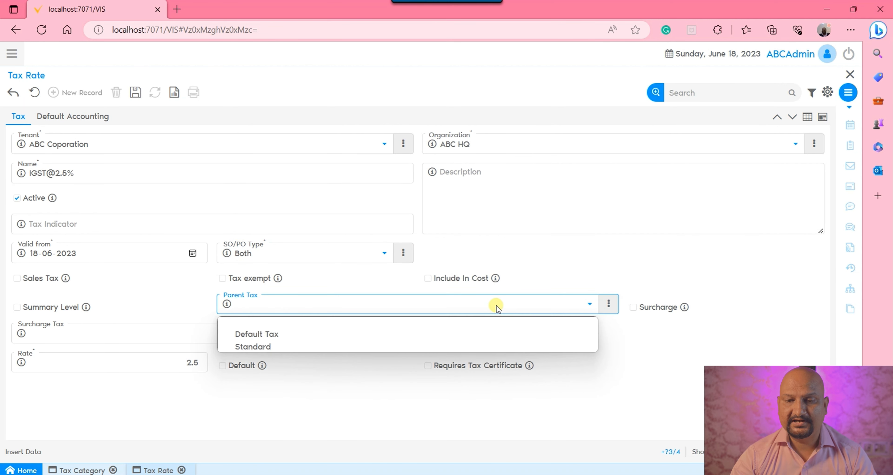
left_click(612, 305)
left_click(631, 377)
left_click(548, 304)
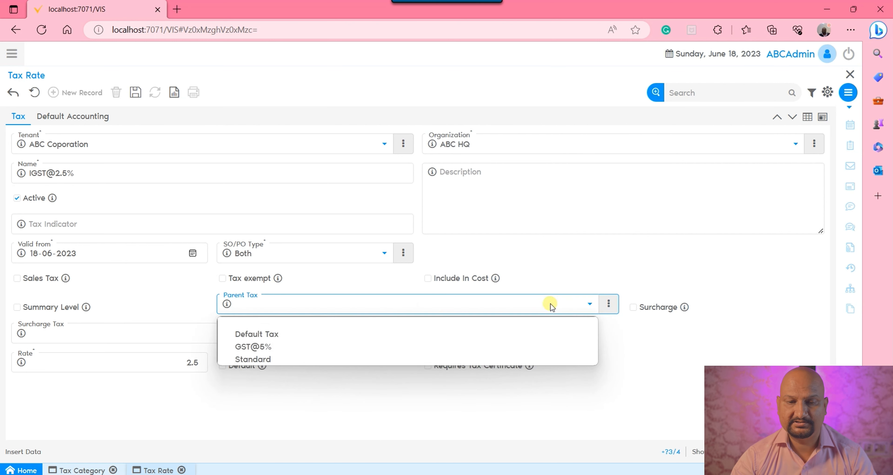
left_click(291, 347)
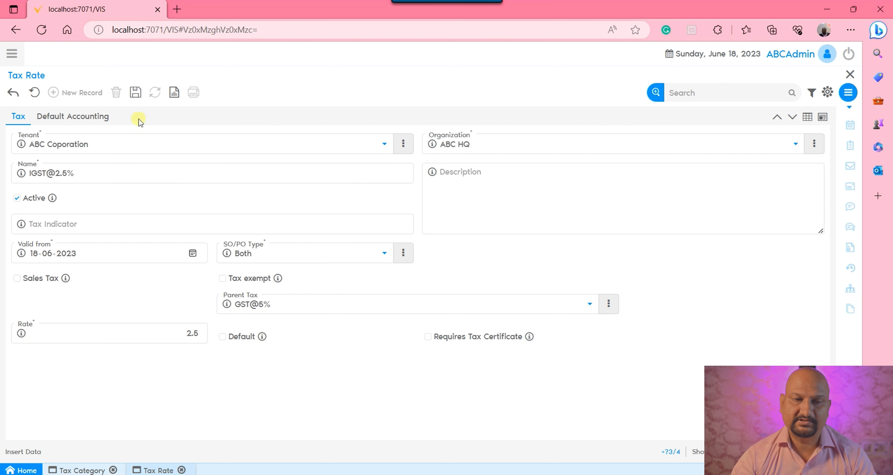
left_click(141, 93)
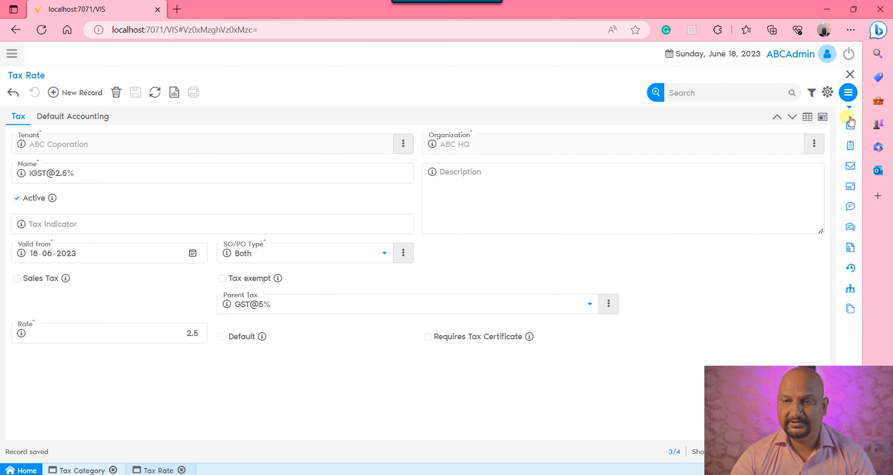
left_click(853, 99)
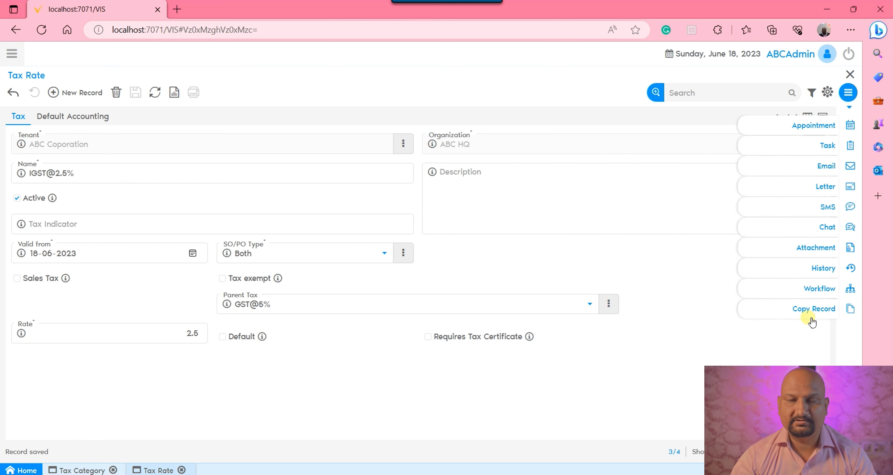
left_click(828, 311)
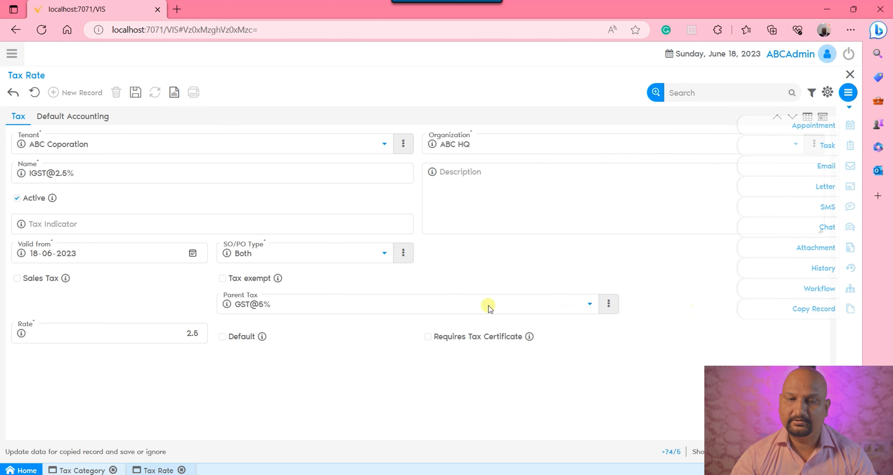
left_click(31, 177)
key("BackSpace")
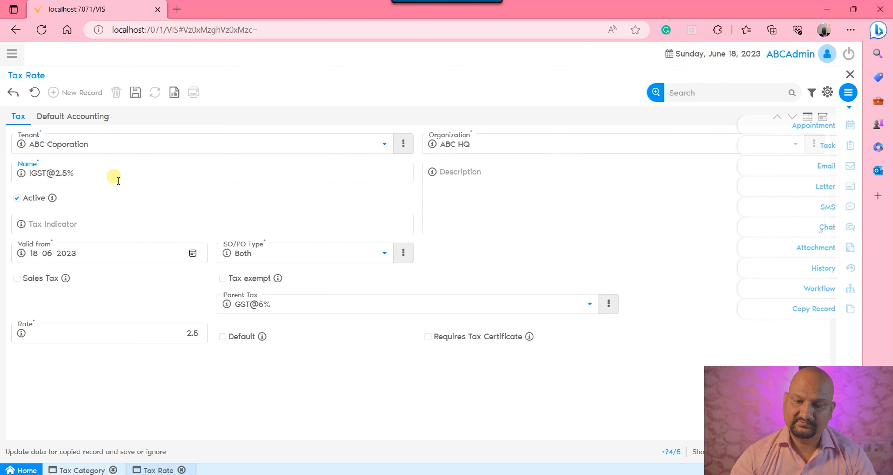
type("S")
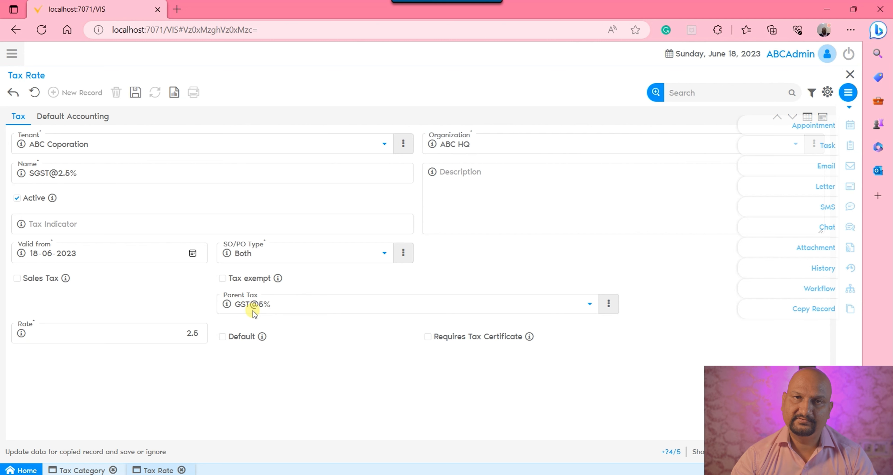
left_click(140, 99)
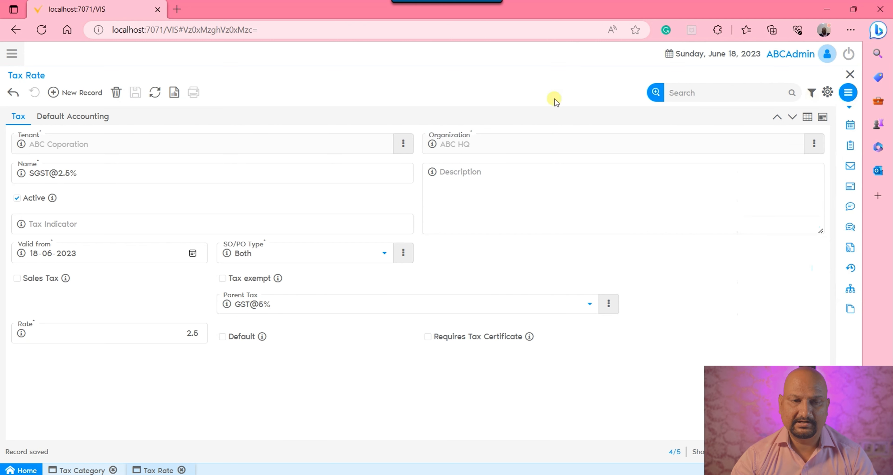
left_click(91, 118)
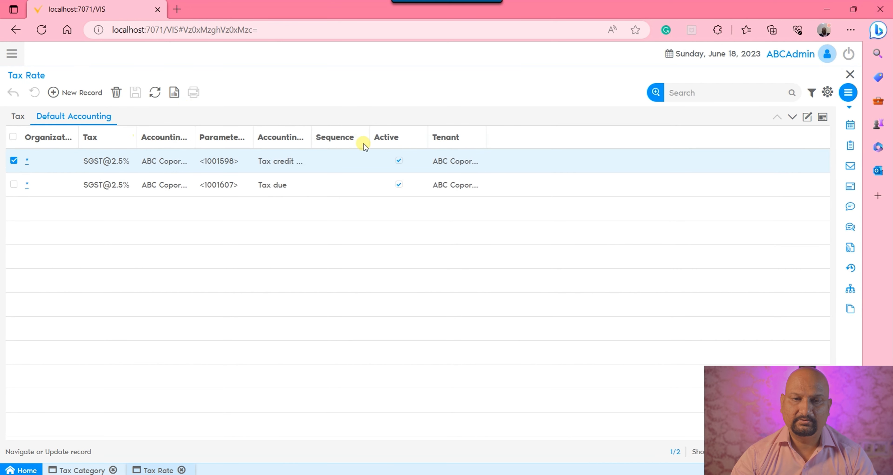
left_click(155, 93)
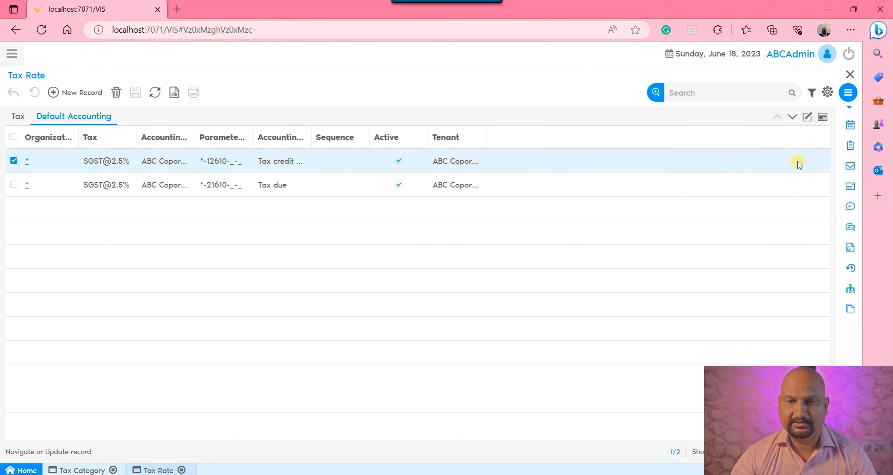
left_click(807, 116)
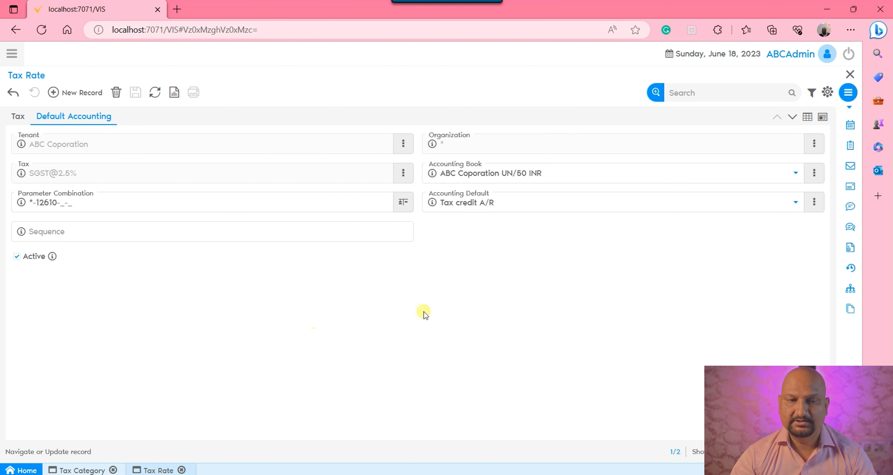
left_click(20, 118)
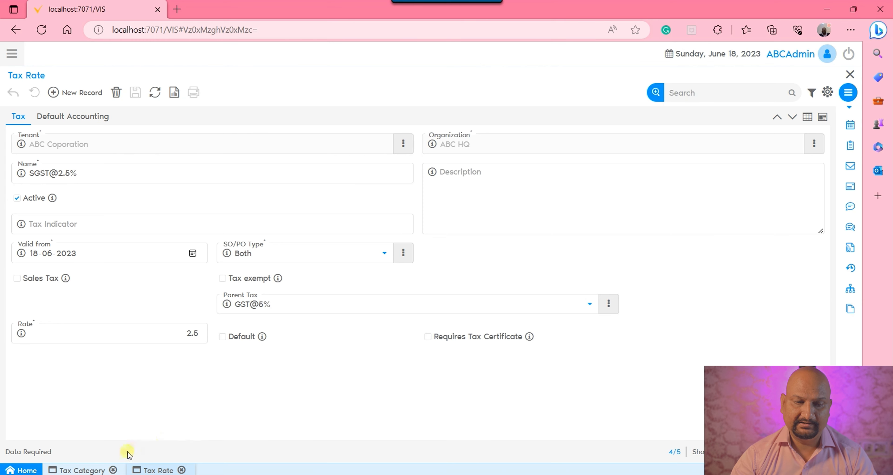
Step: Go back to the GST tax category and view the choices for Tax Preference 1 without selecting one
left_click(83, 469)
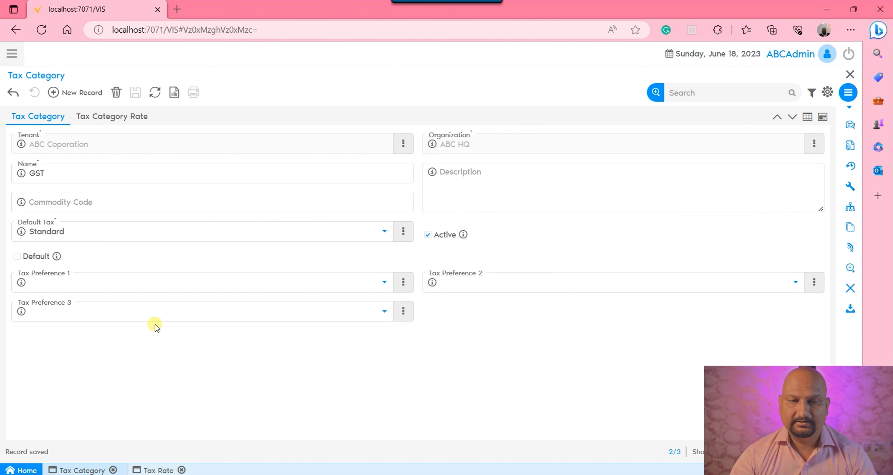
left_click(168, 287)
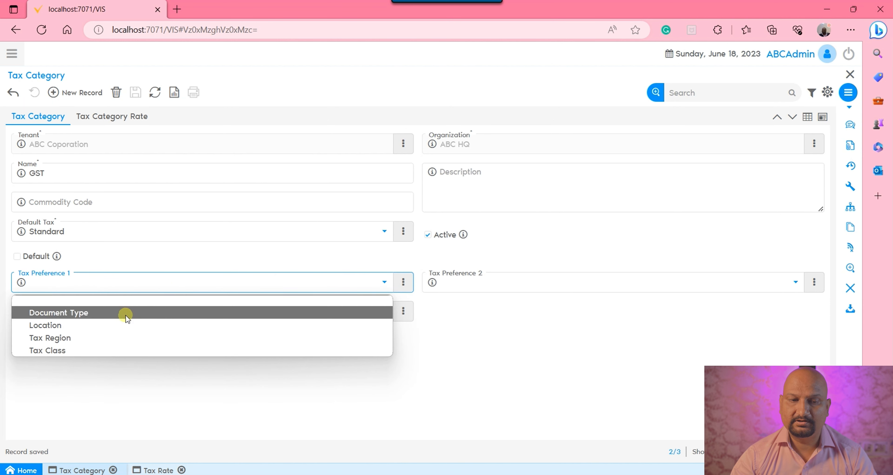
left_click(113, 387)
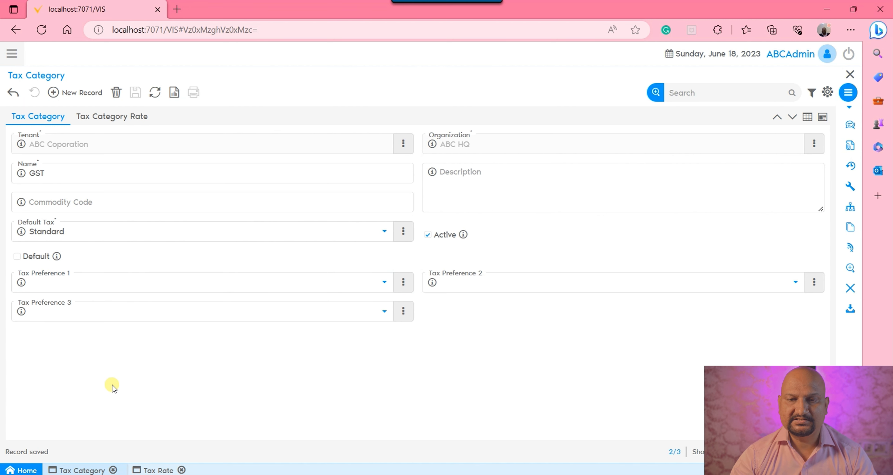